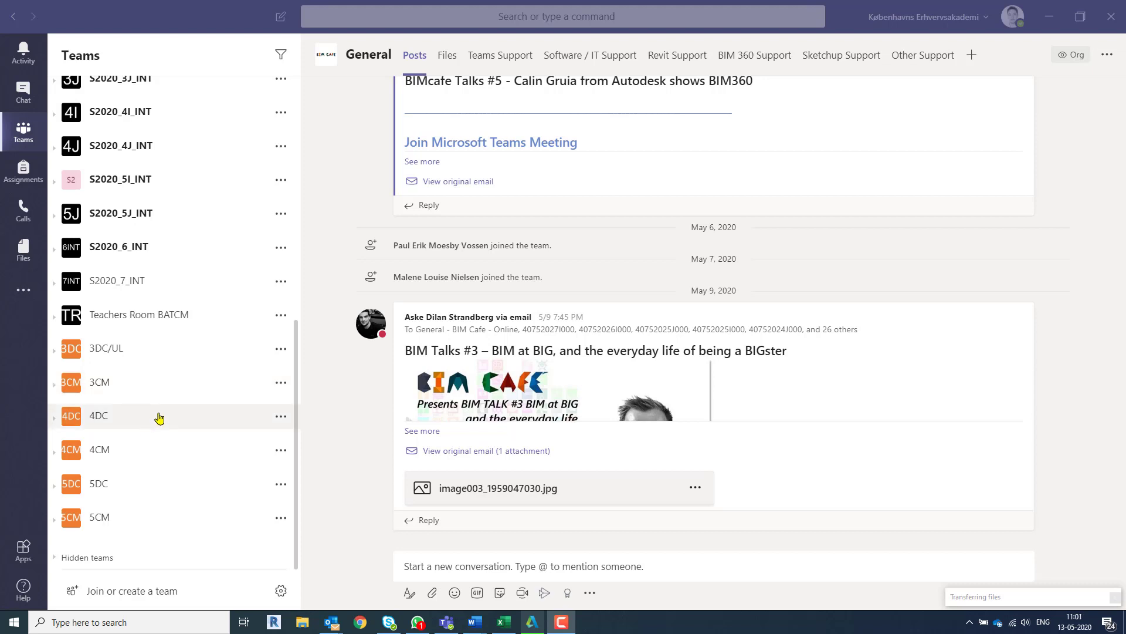
# Open the management view of the 4DC team and review its owners, members and guests
pyautogui.click(179, 420)
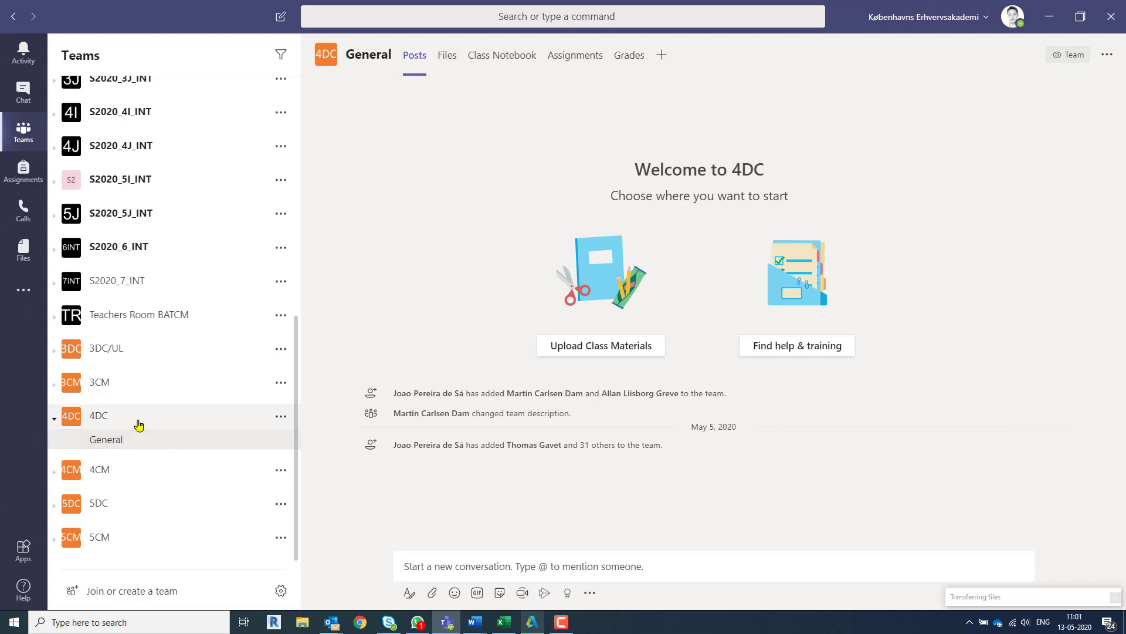
pyautogui.click(282, 420)
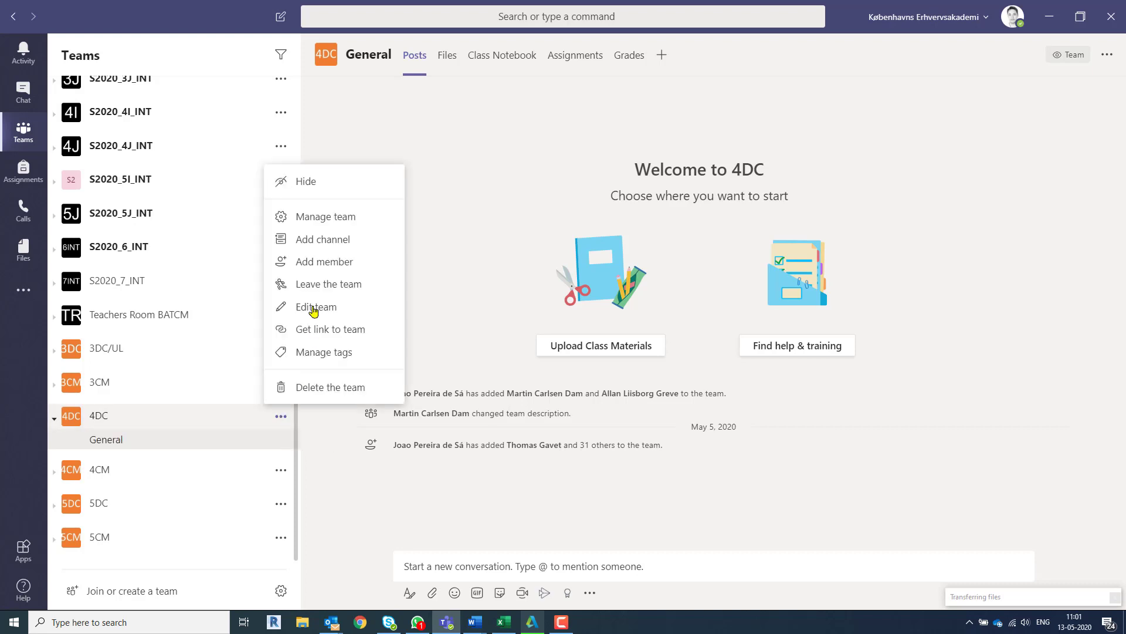
pyautogui.click(339, 217)
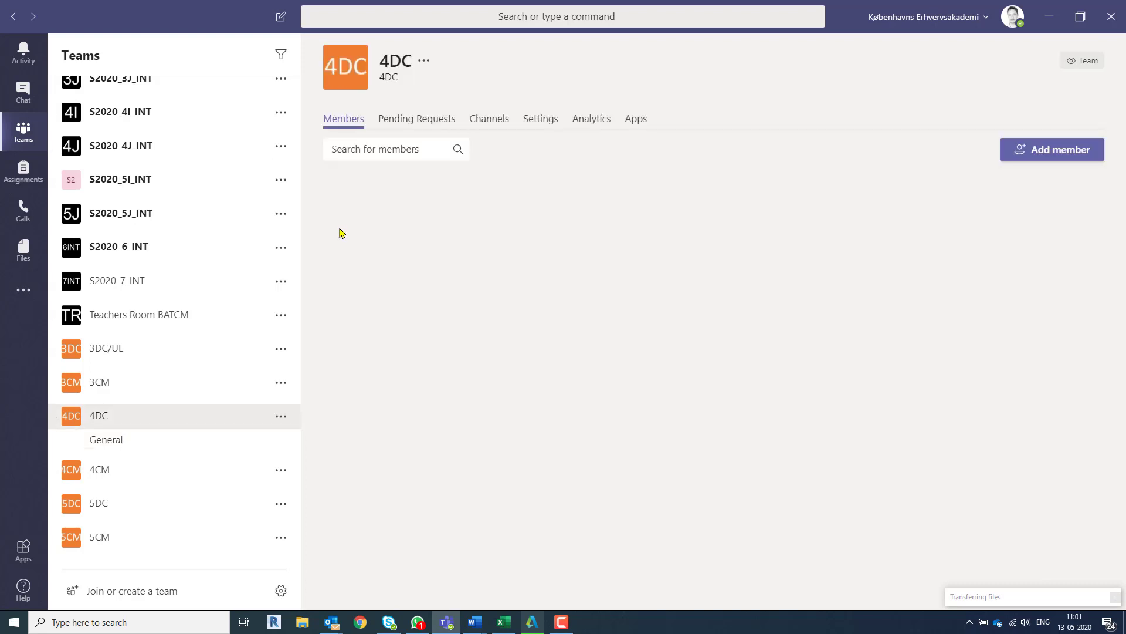
pyautogui.click(394, 359)
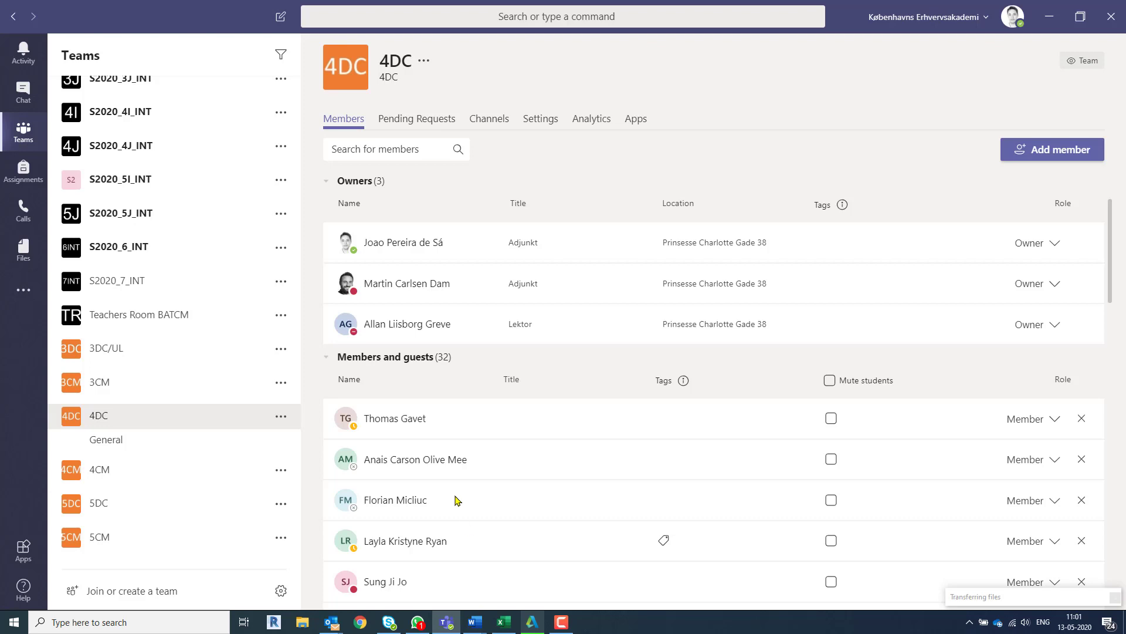
# Create a channel named "Test private channel" in the 4DC team, with Private privacy for a specific group of people
pyautogui.click(281, 417)
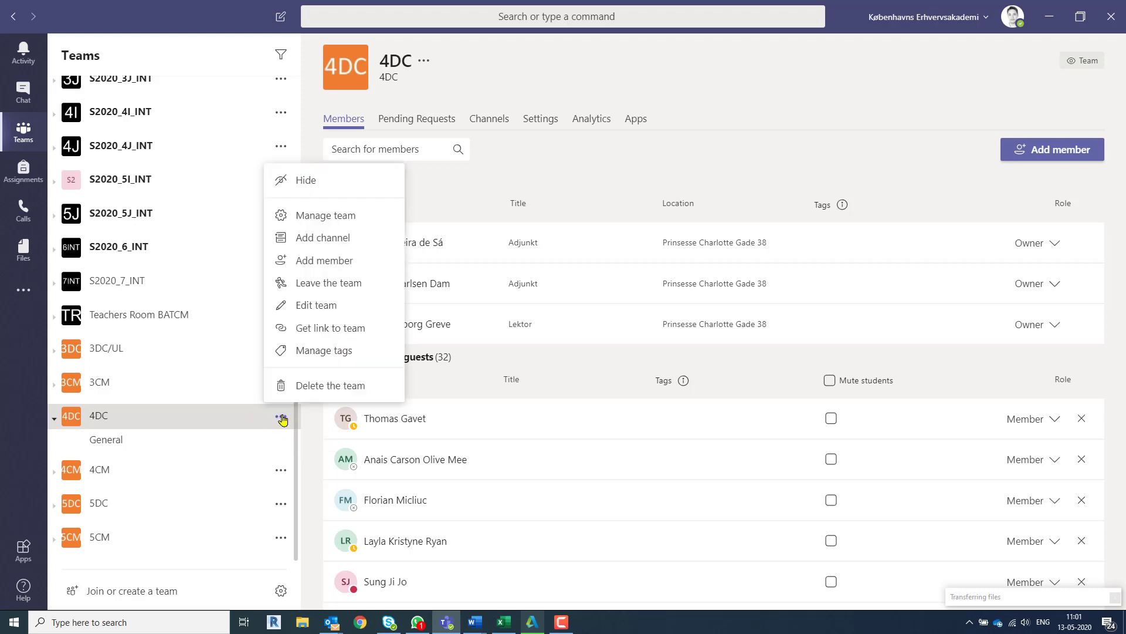
pyautogui.click(335, 218)
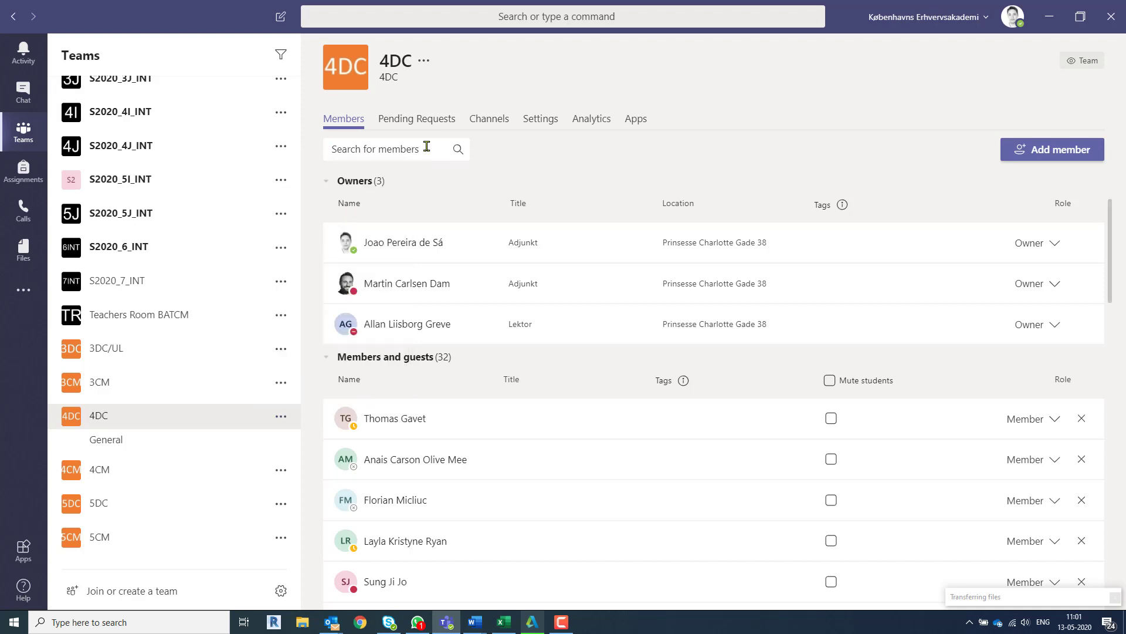
pyautogui.click(491, 123)
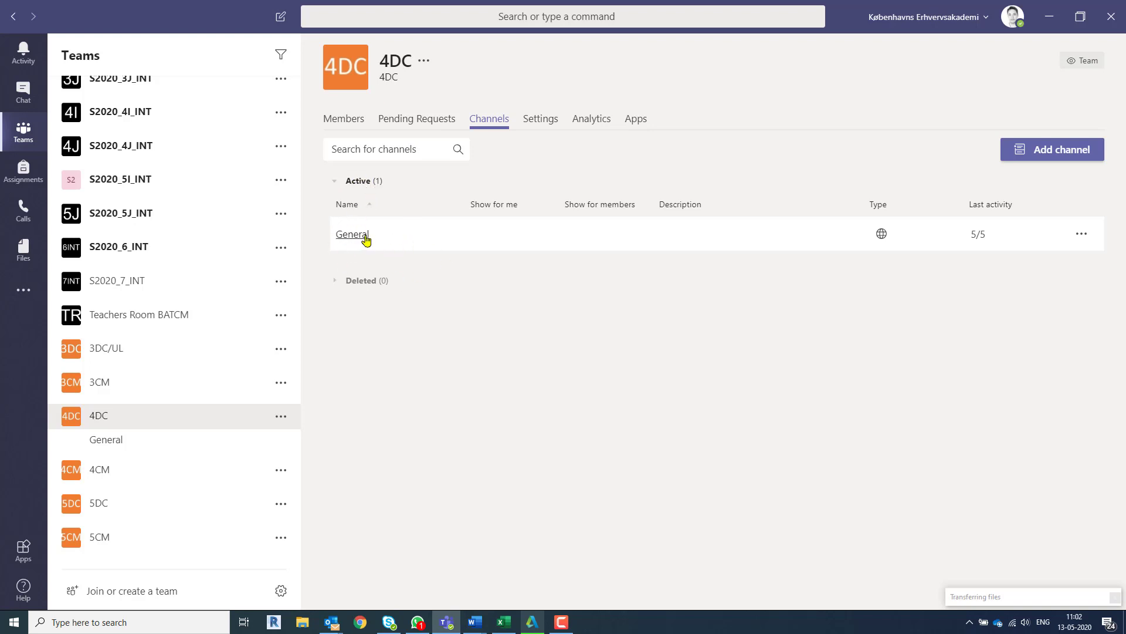
pyautogui.click(1045, 151)
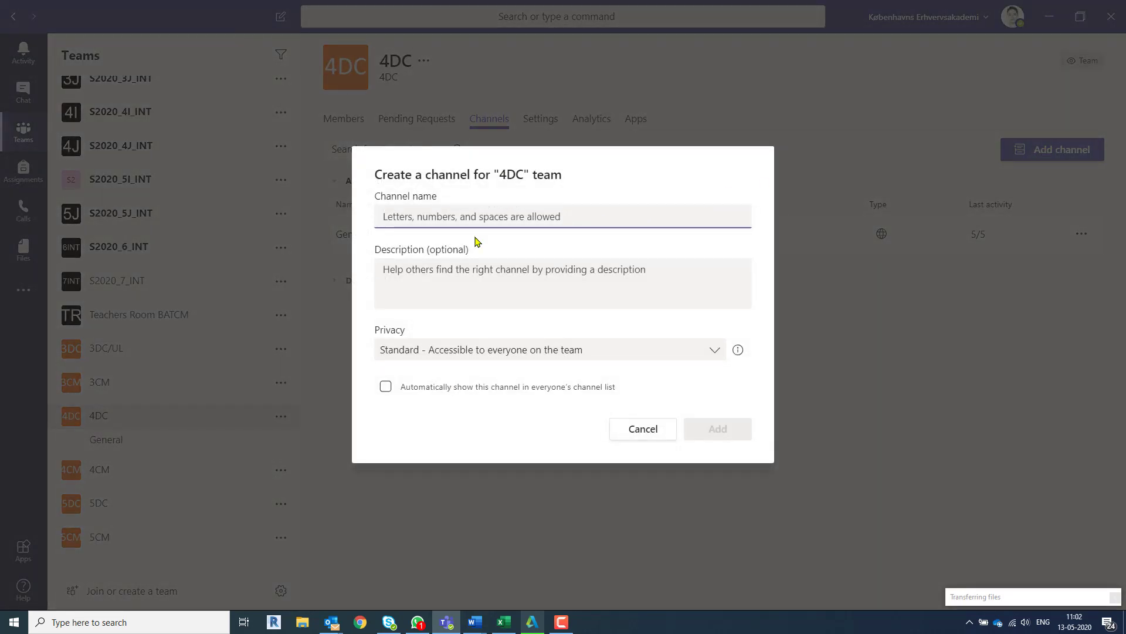
pyautogui.write('Test')
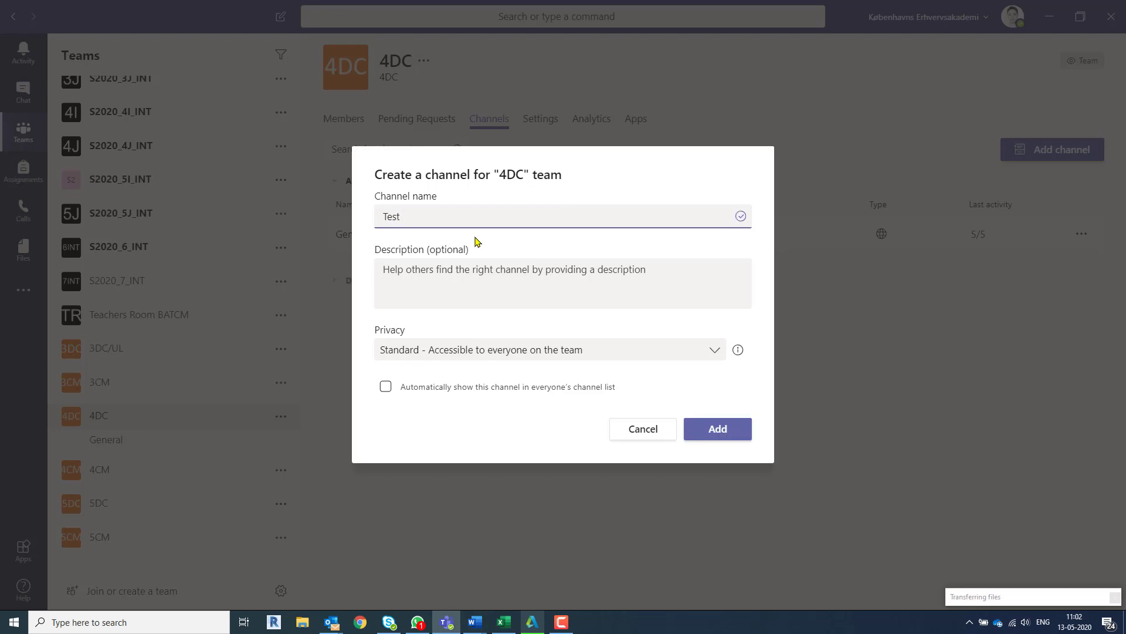
pyautogui.write(' rol')
pyautogui.press('BackSpace')
pyautogui.press('BackSpace')
pyautogui.write('private channel')
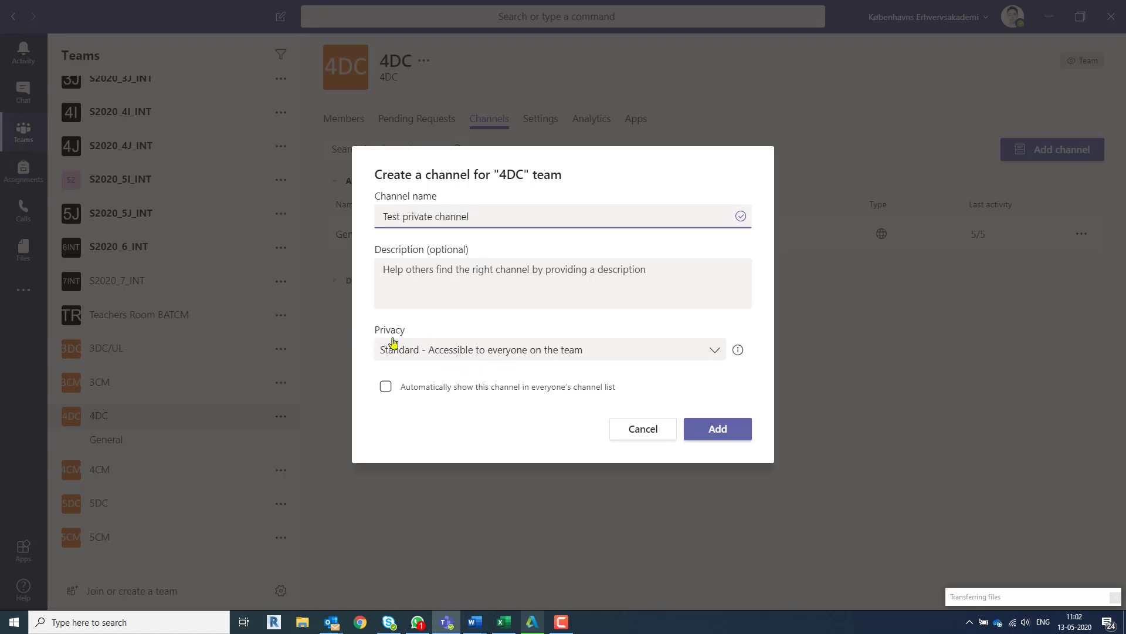
pyautogui.click(425, 352)
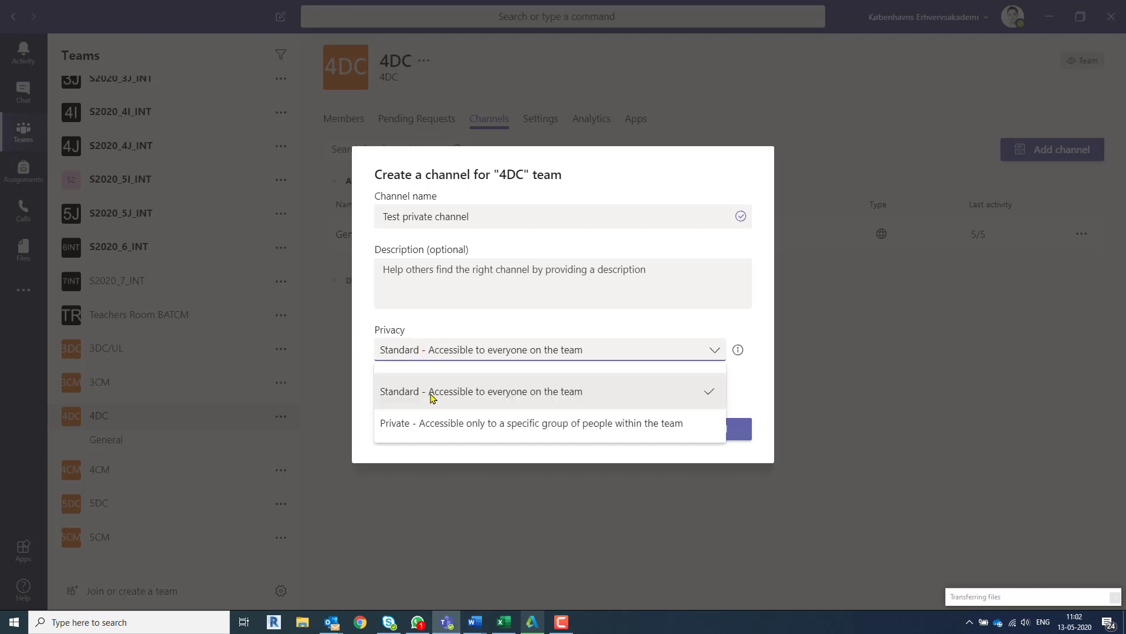
pyautogui.click(436, 423)
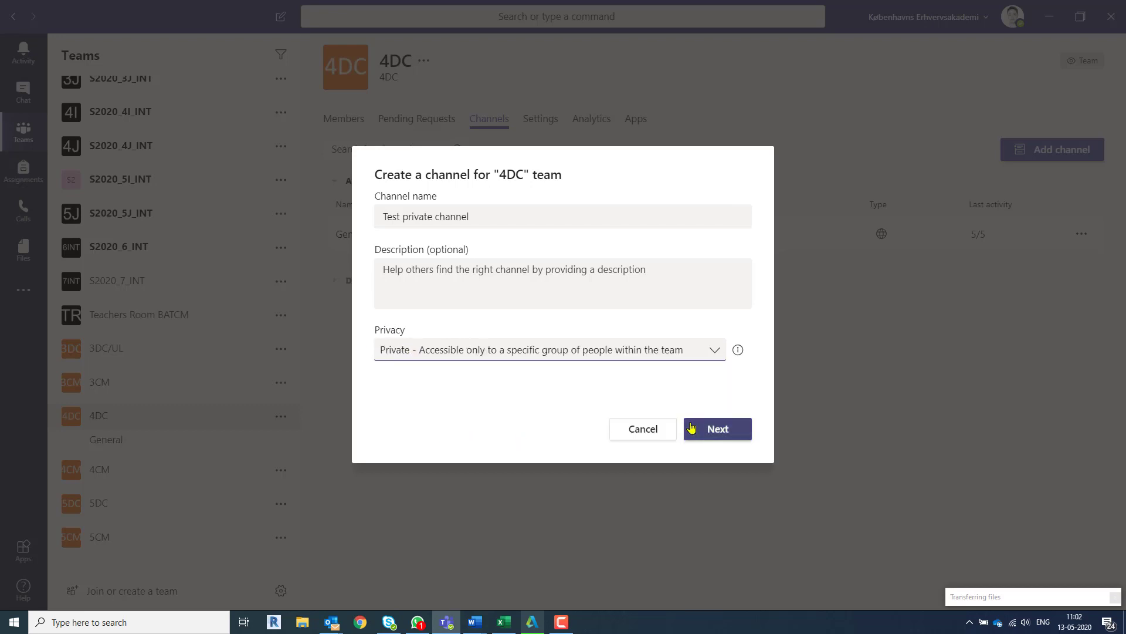
pyautogui.click(728, 431)
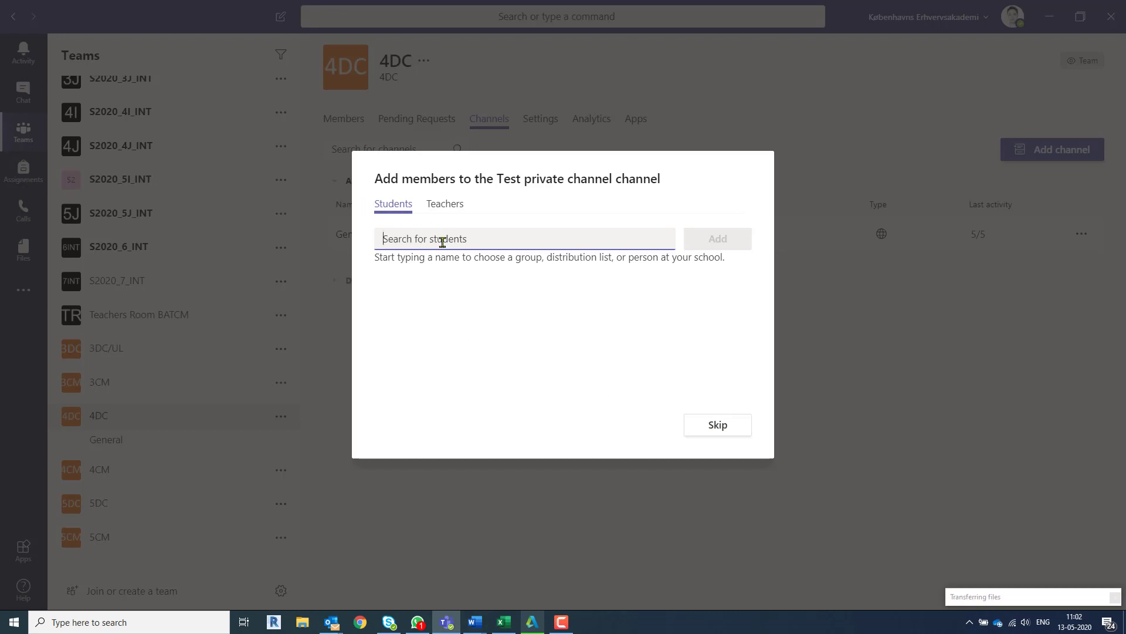
# Select the 4DC team's two other owners as teachers for the private channel
pyautogui.write('d')
pyautogui.press('BackSpace')
pyautogui.click(453, 210)
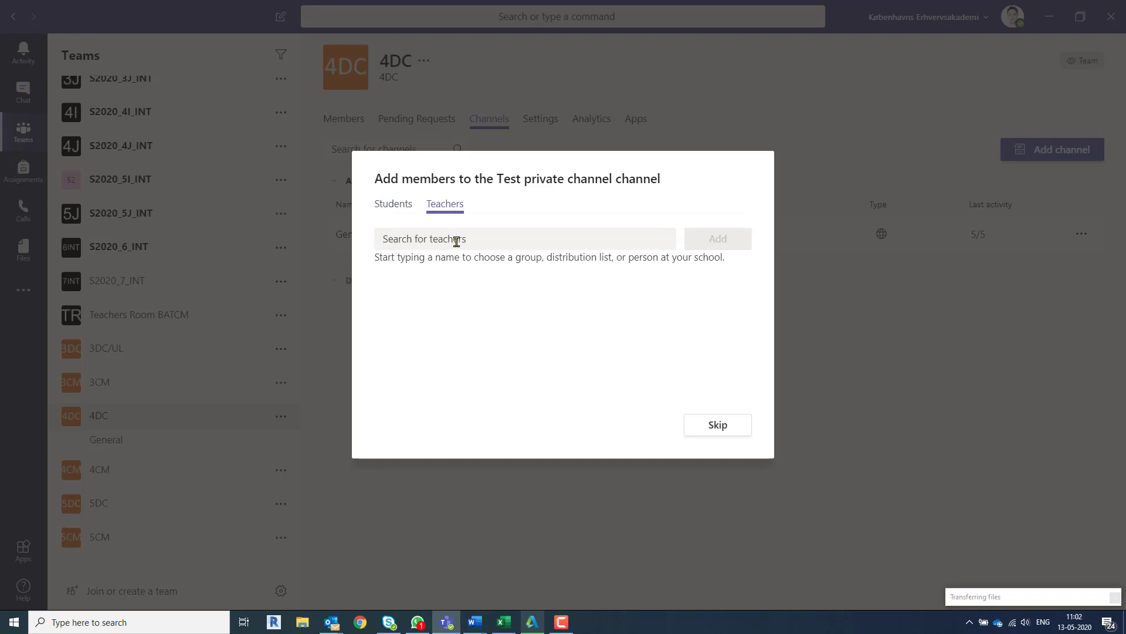
pyautogui.click(456, 241)
pyautogui.write('mar')
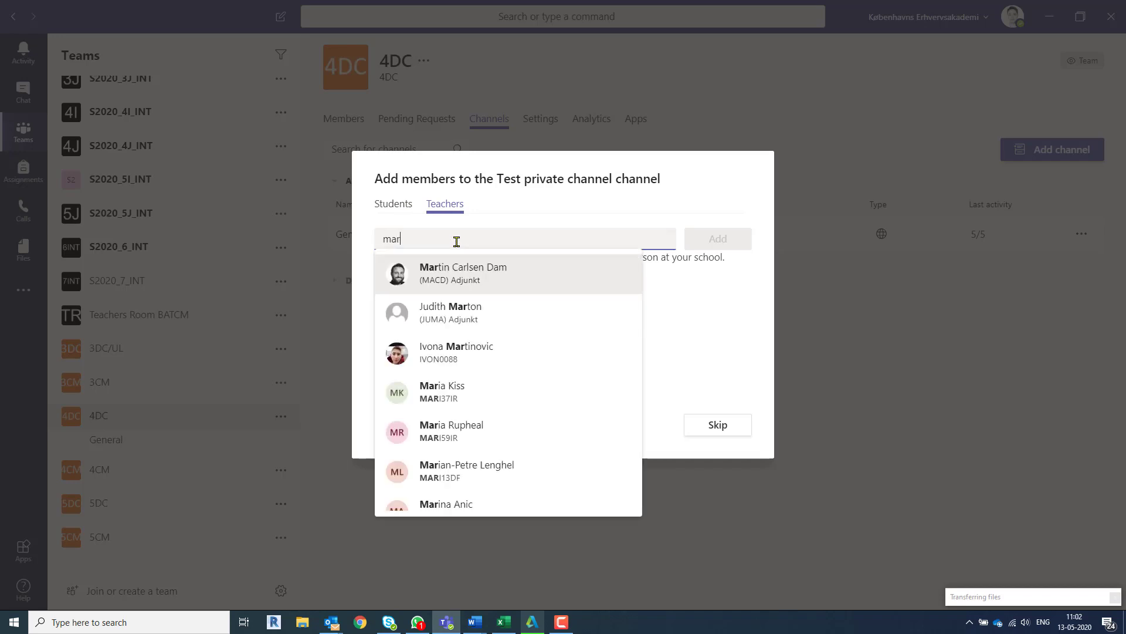
pyautogui.click(486, 275)
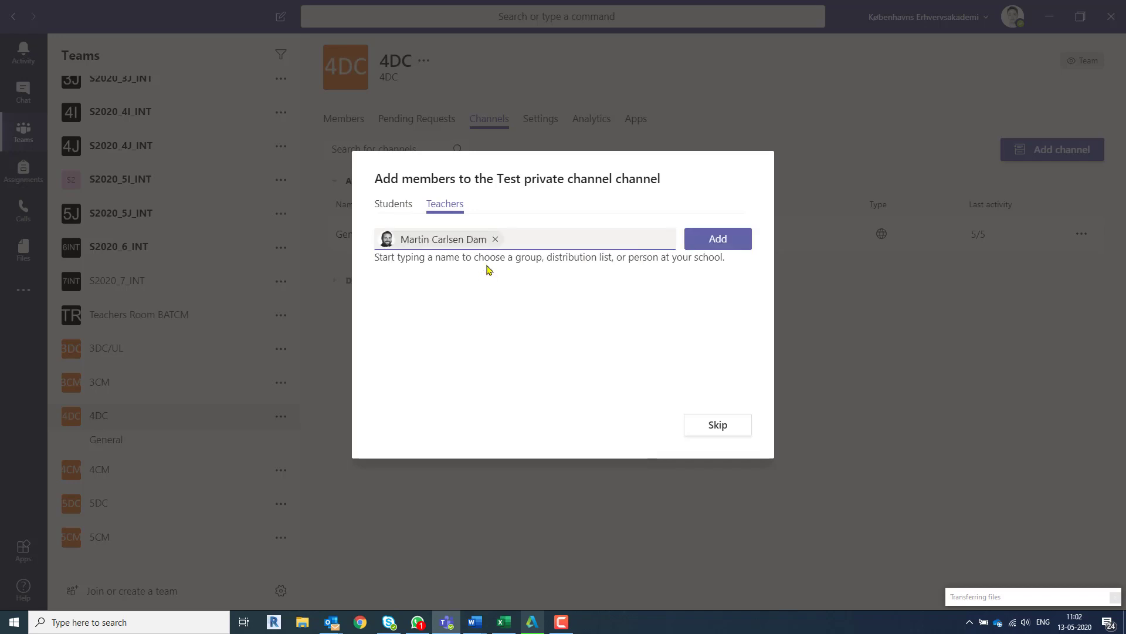
pyautogui.write('all')
pyautogui.press('Return')
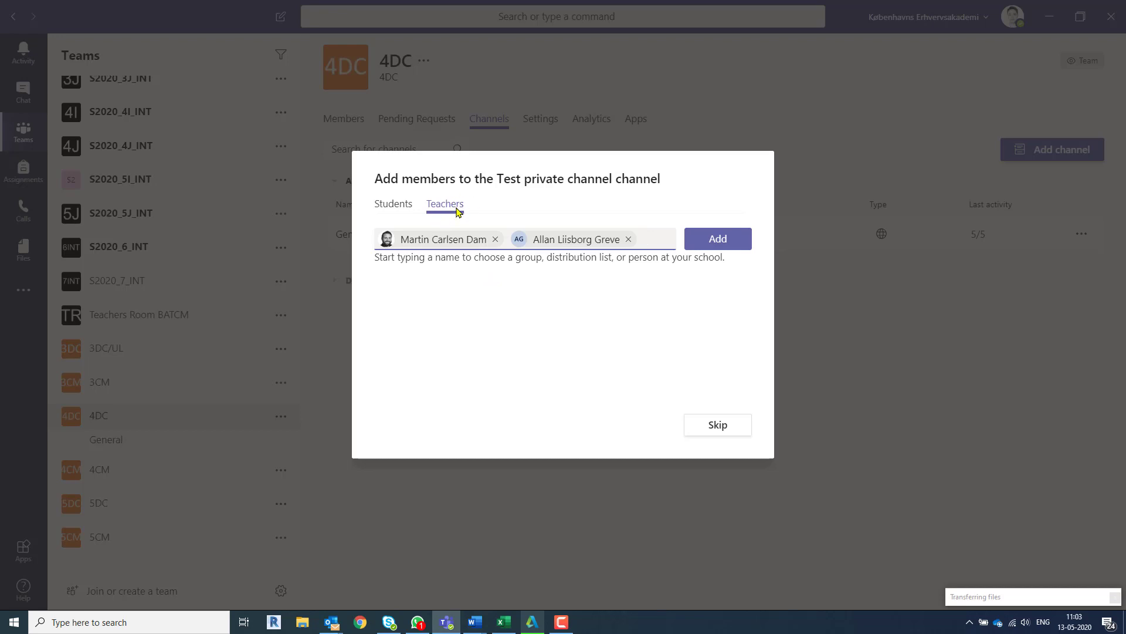
pyautogui.click(392, 205)
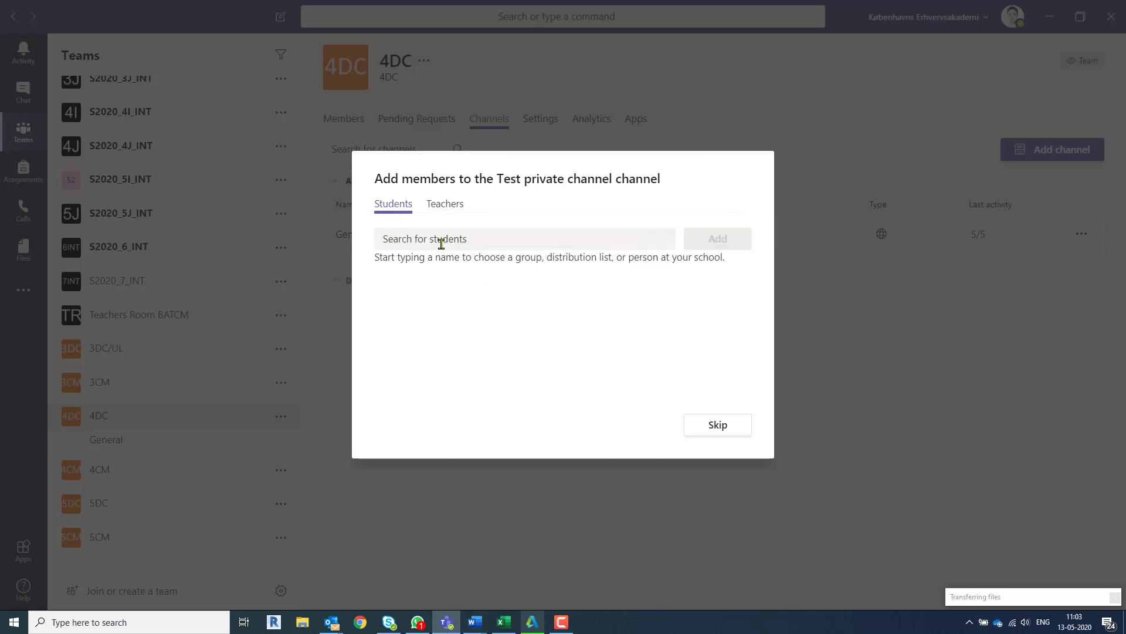
pyautogui.click(441, 241)
pyautogui.write('k')
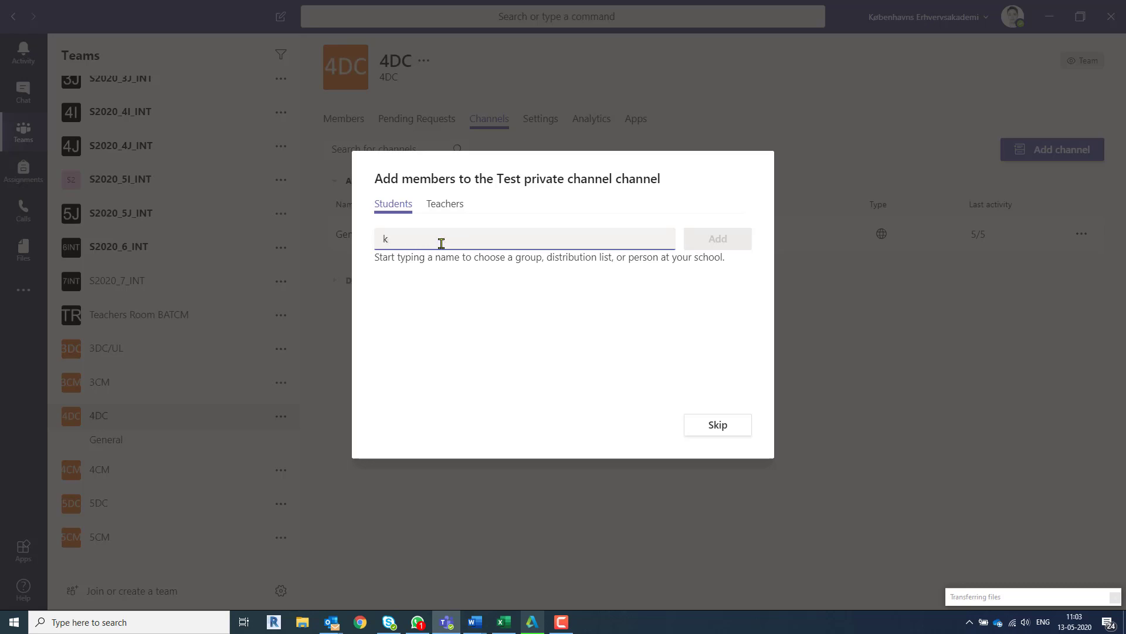
pyautogui.write('i')
pyautogui.press('BackSpace')
# Add the two selected teachers to the private channel and finish its member setup without adding students
pyautogui.click(453, 207)
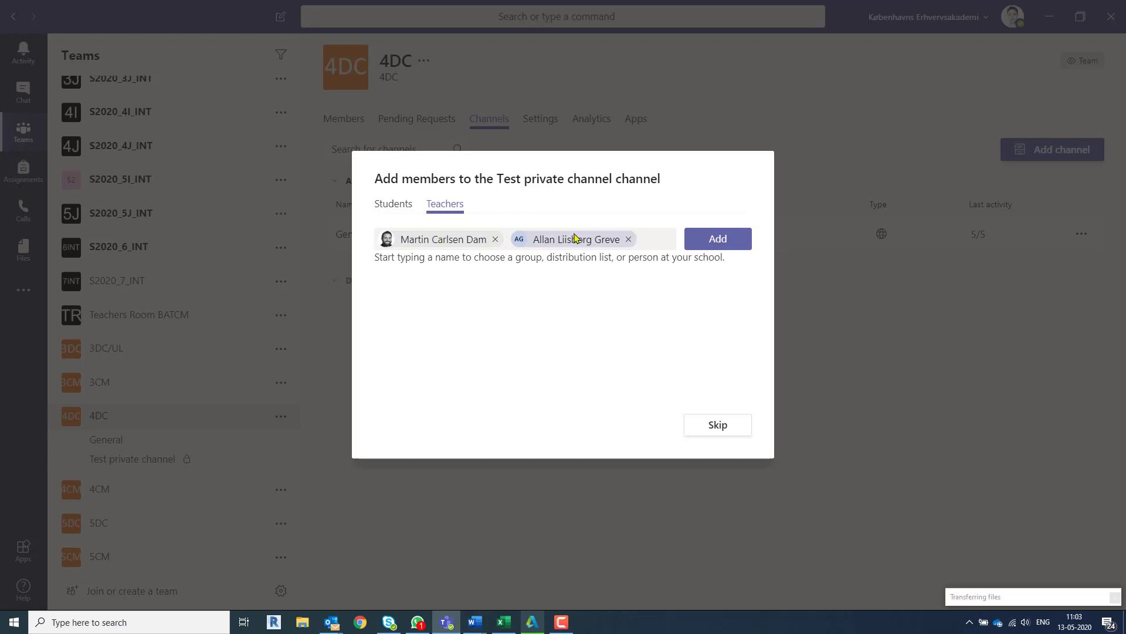
pyautogui.click(723, 244)
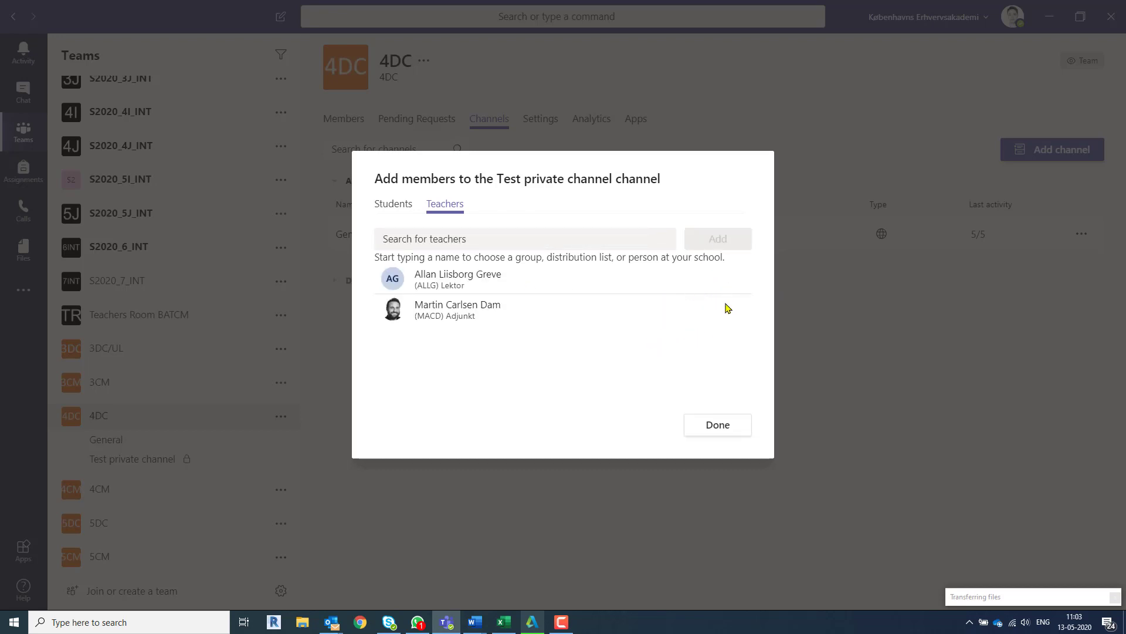
pyautogui.click(401, 212)
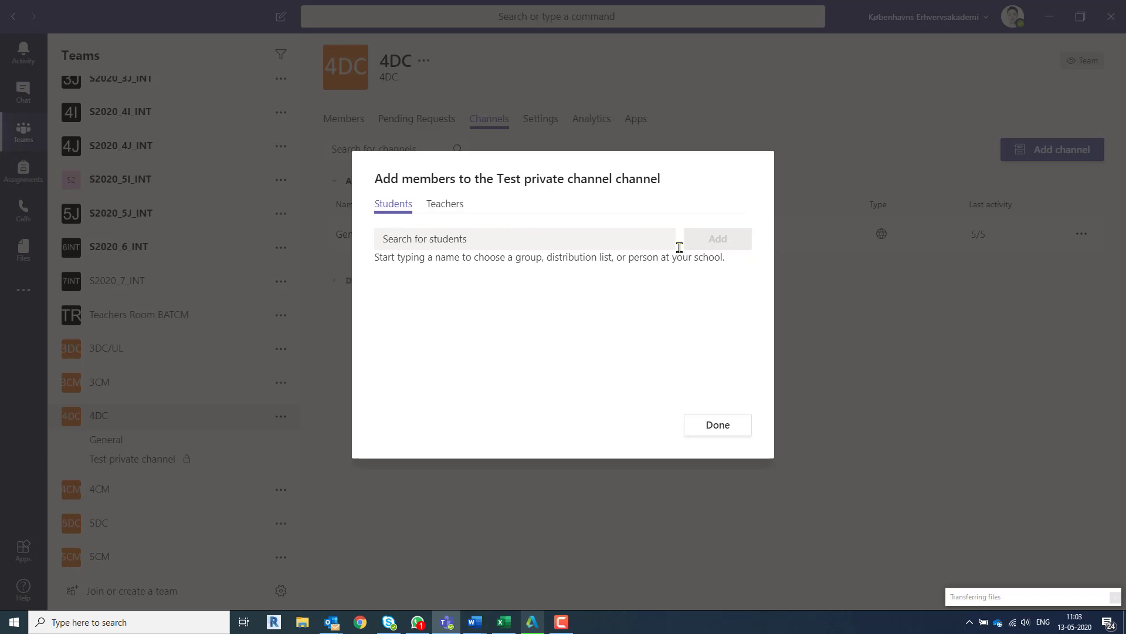
pyautogui.click(734, 421)
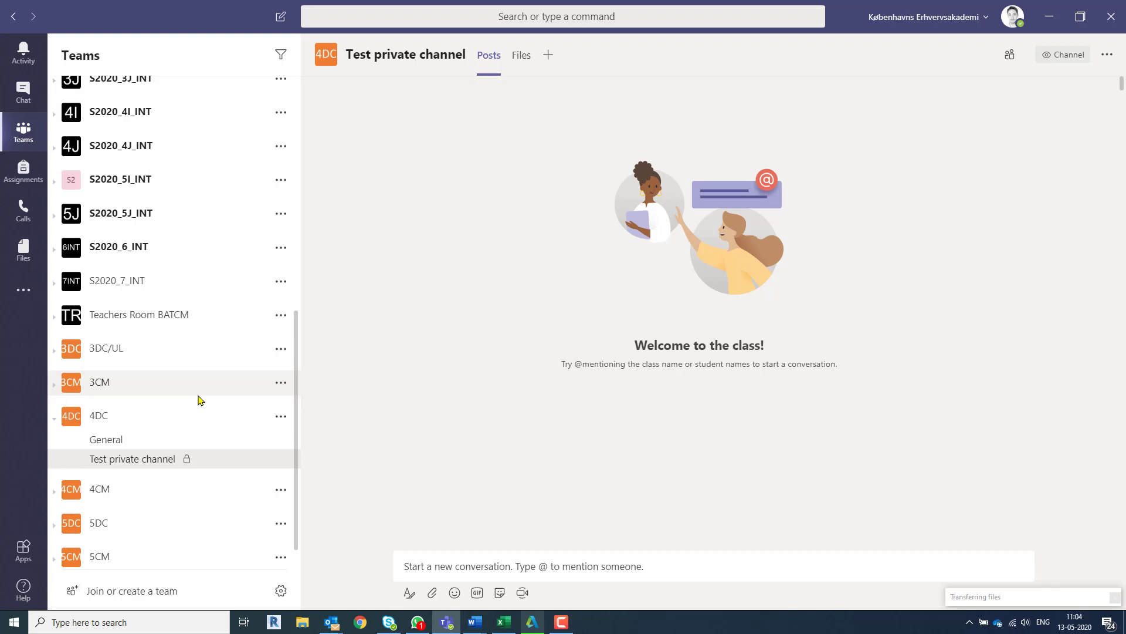
# Create a Standard channel named "Test public channel" in the 4DC team, automatically shown in everyone's channel list
pyautogui.click(282, 418)
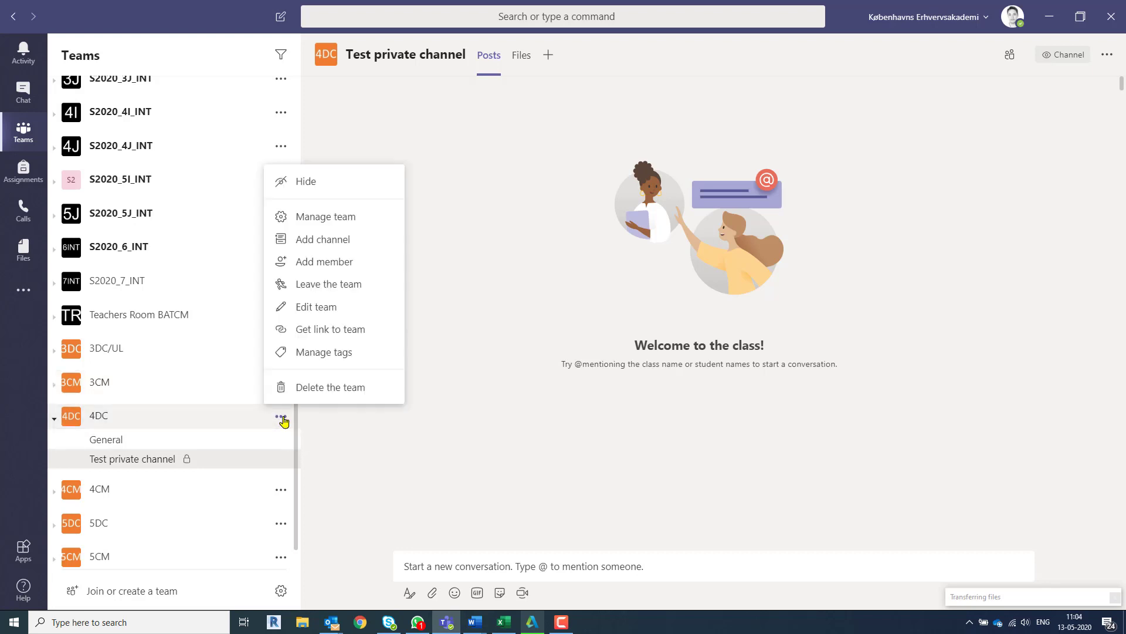
pyautogui.click(347, 225)
pyautogui.click(489, 122)
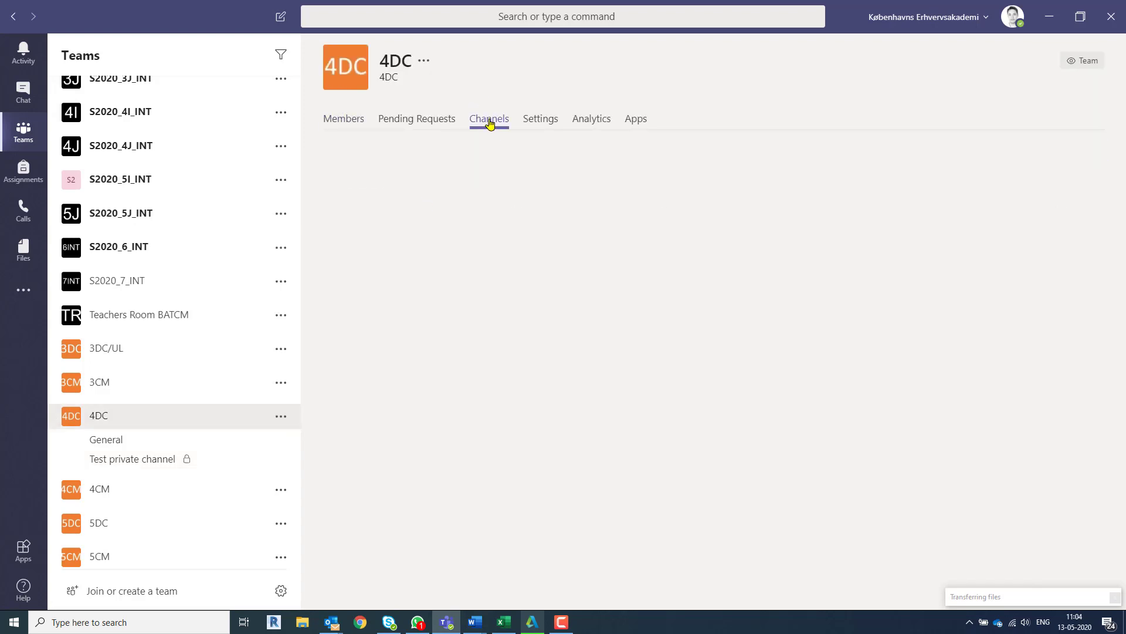
pyautogui.click(1086, 156)
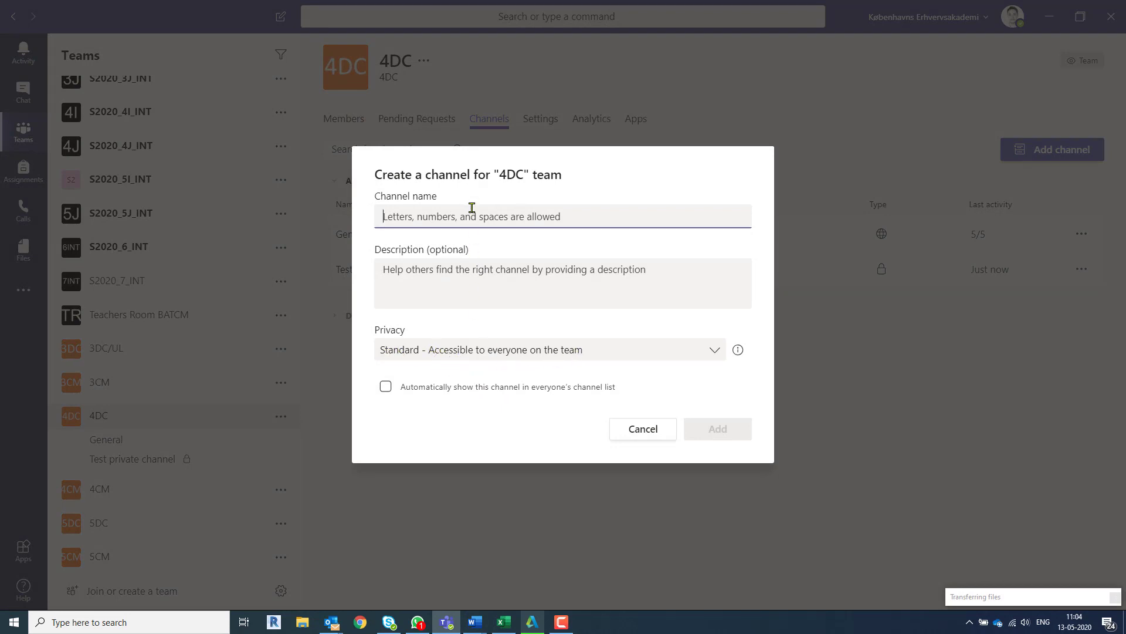
pyautogui.write('Test ')
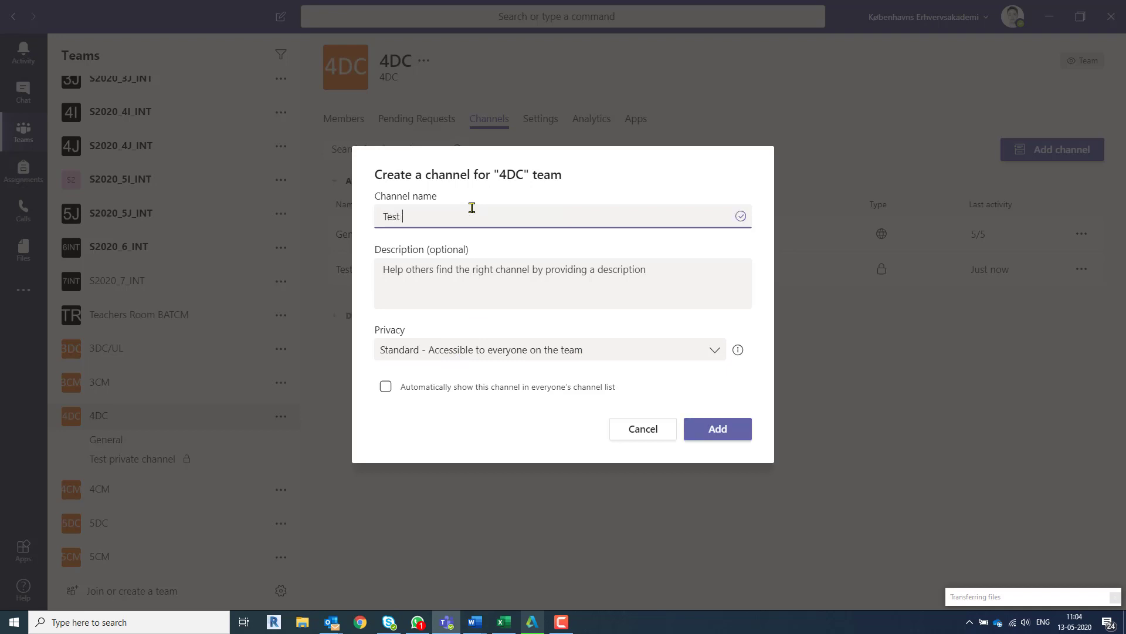
pyautogui.write('public channel')
pyautogui.click(381, 387)
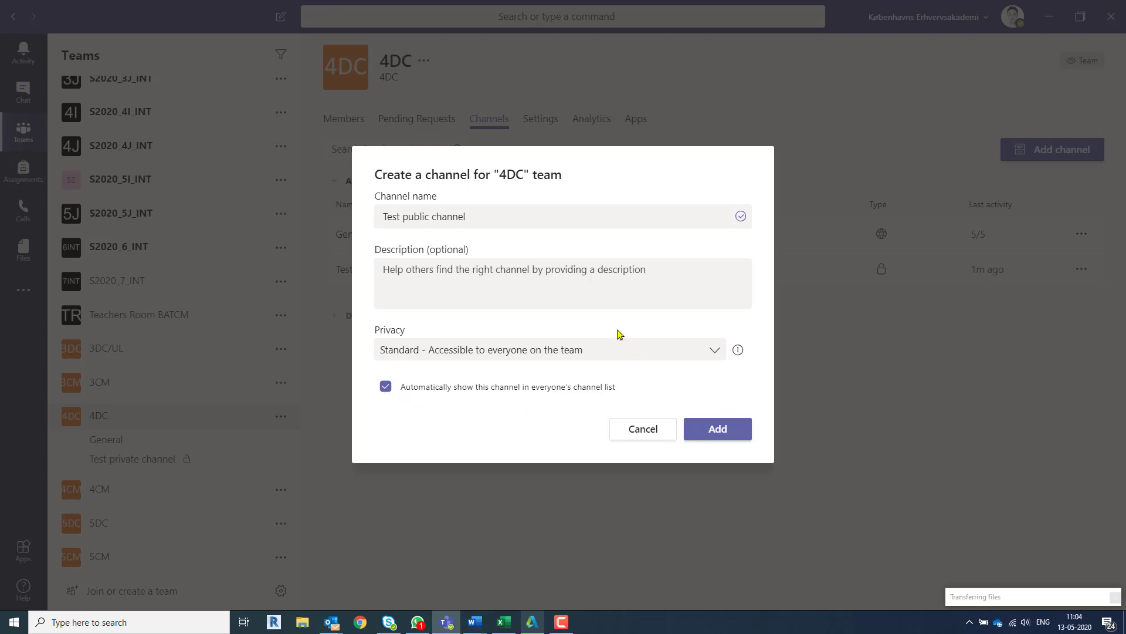
pyautogui.click(733, 429)
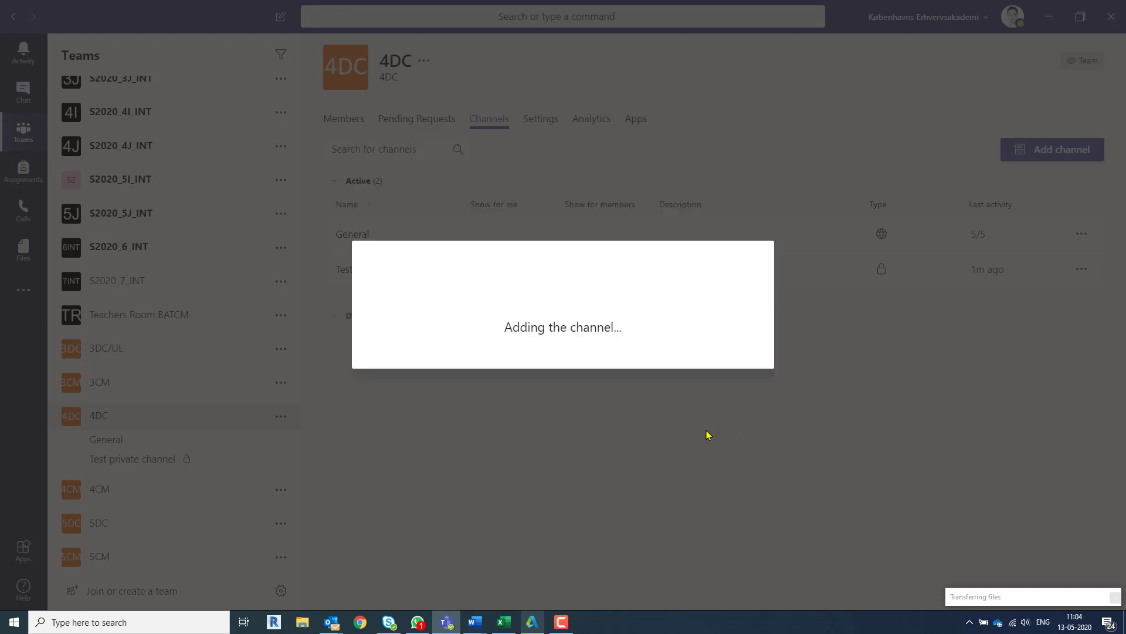